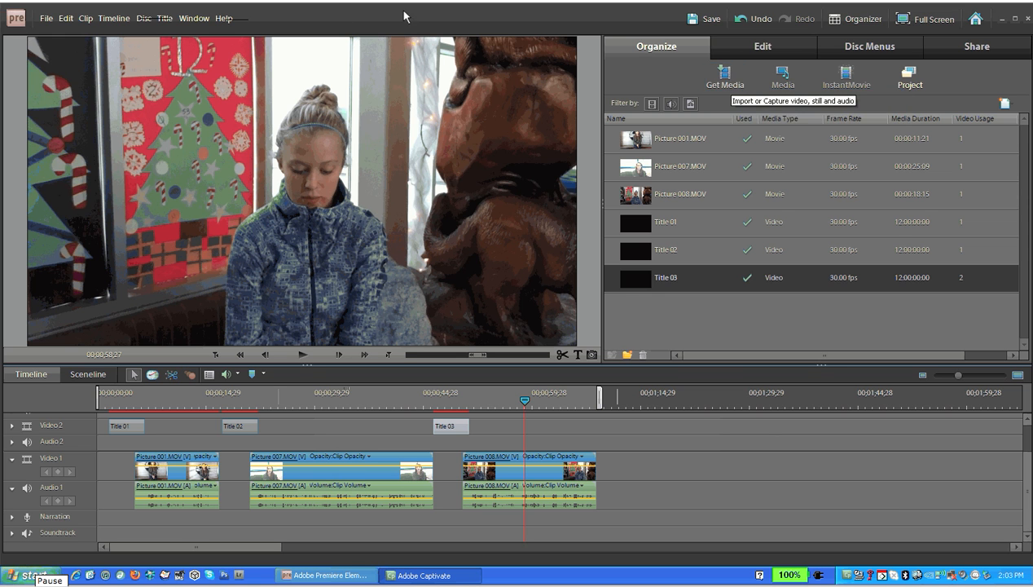
# Import the audio file Ring of Fire.wav from the xmusic folder on the Data (I:) network drive
pyautogui.click(724, 81)
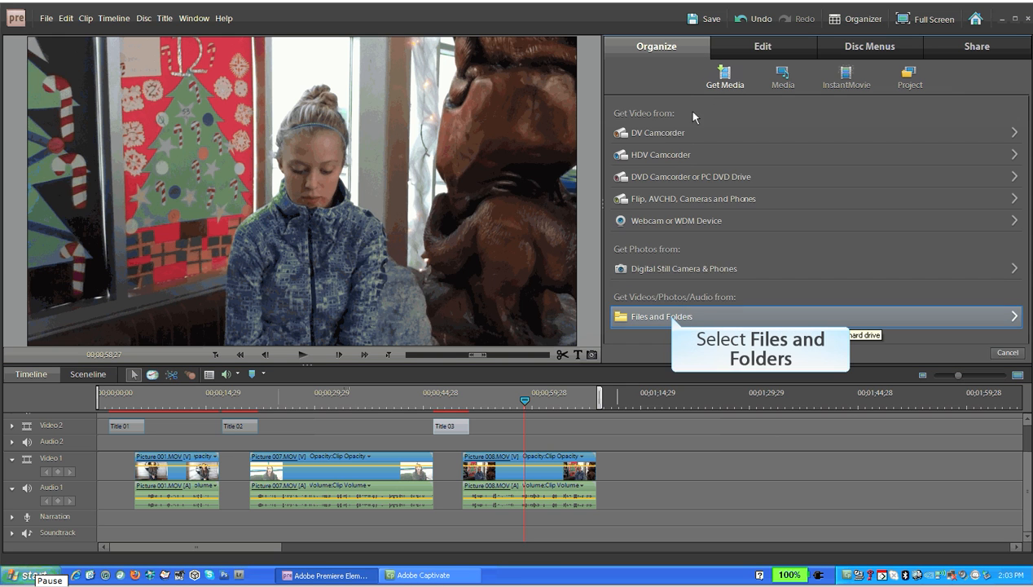
pyautogui.click(674, 317)
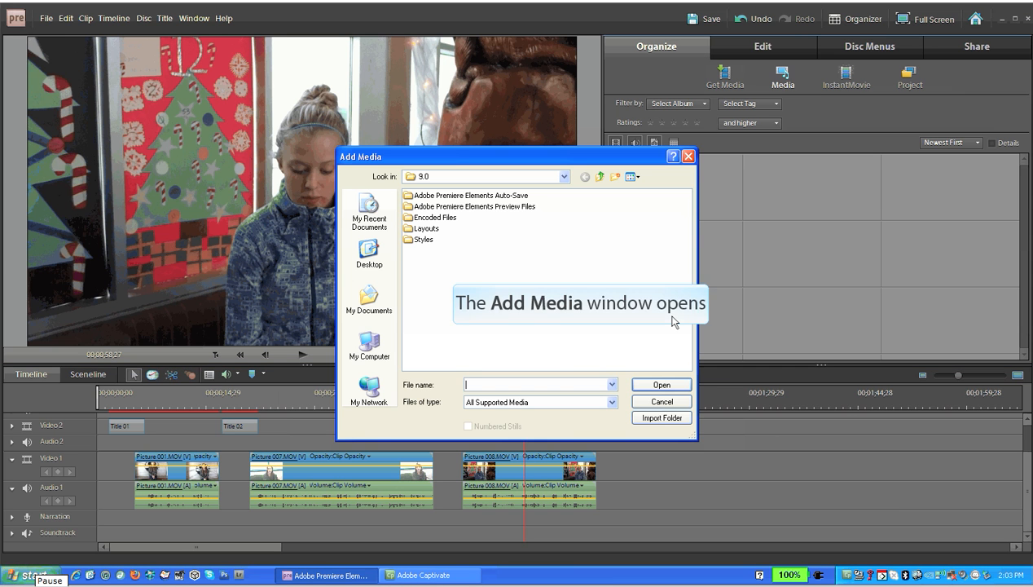
pyautogui.click(371, 345)
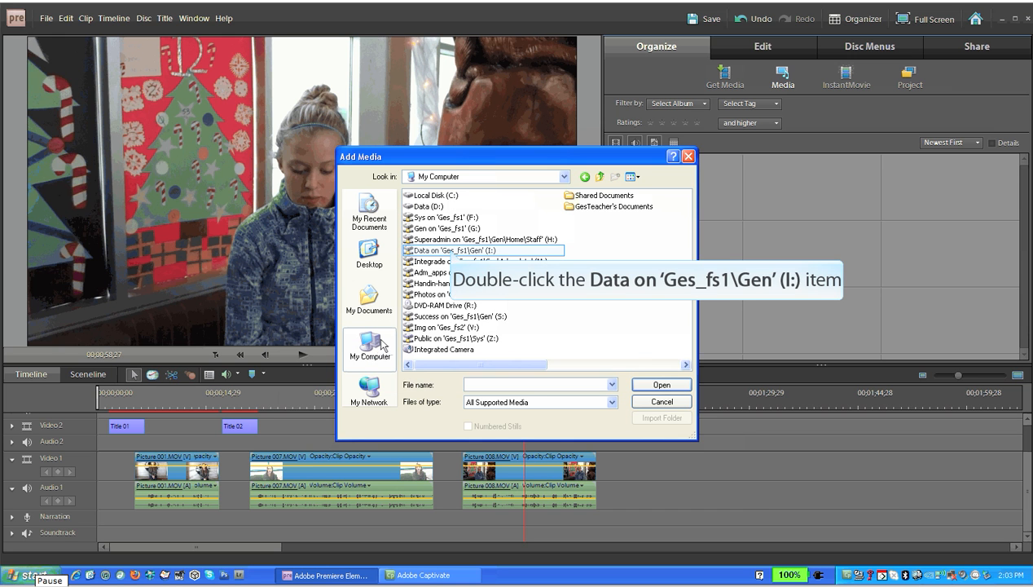
pyautogui.doubleClick(453, 250)
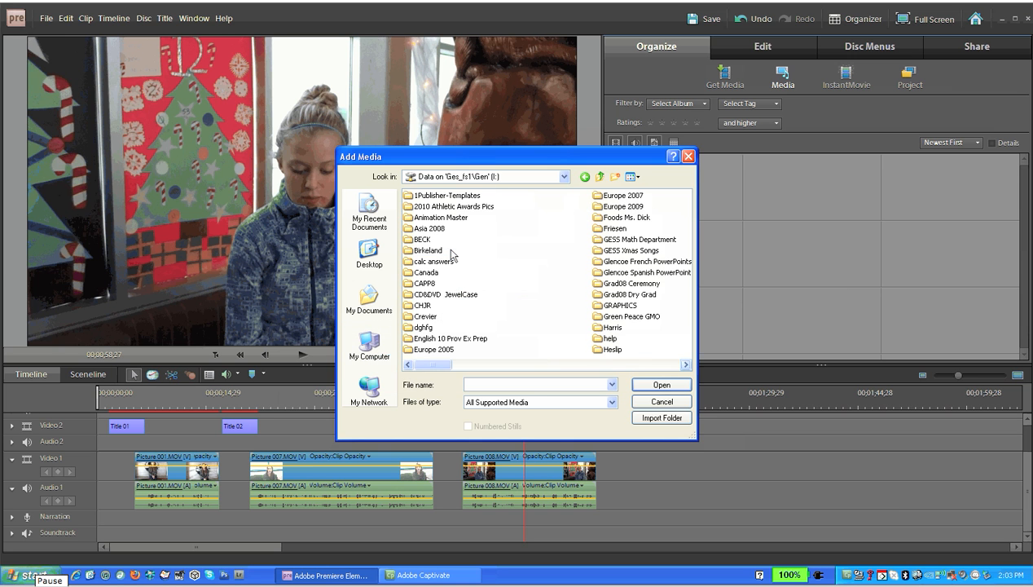
pyautogui.click(685, 365)
pyautogui.click(684, 365)
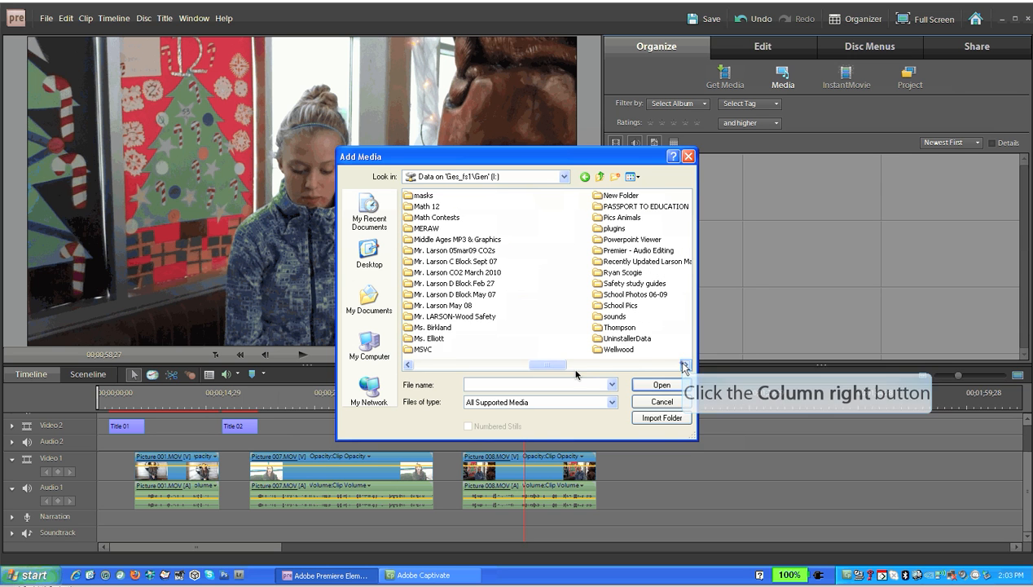
pyautogui.click(685, 366)
pyautogui.doubleClick(603, 263)
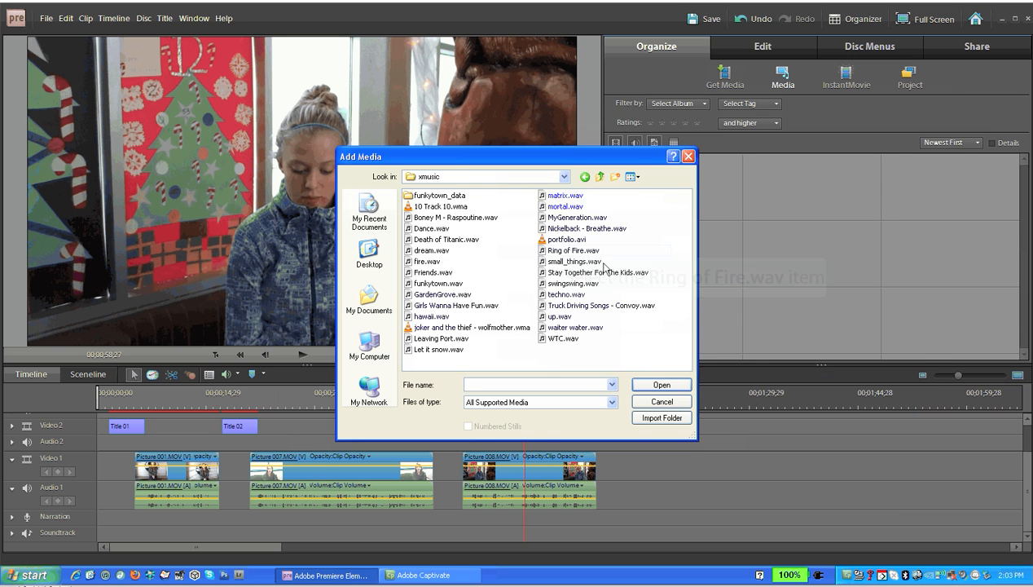
pyautogui.click(564, 251)
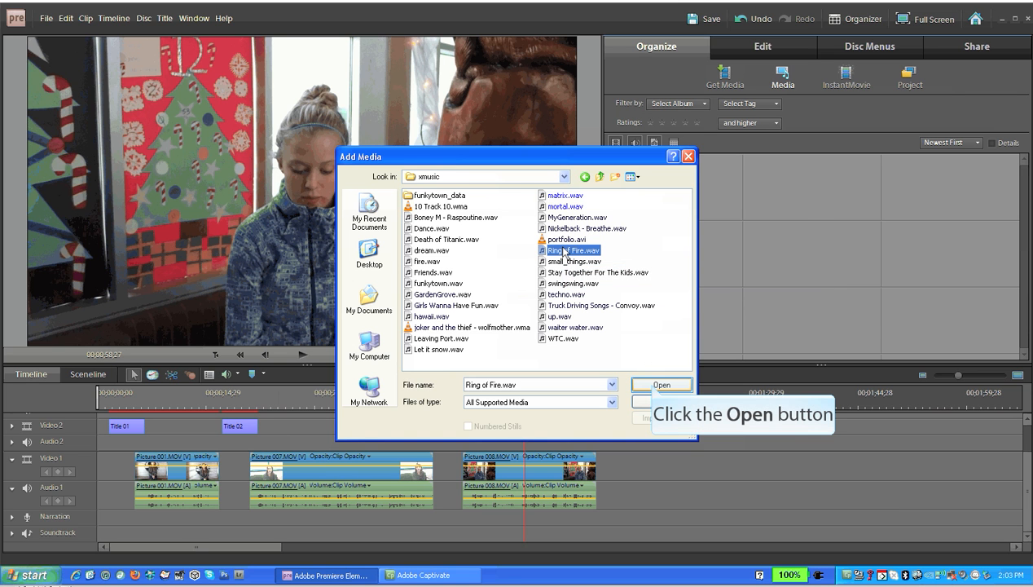
pyautogui.click(657, 385)
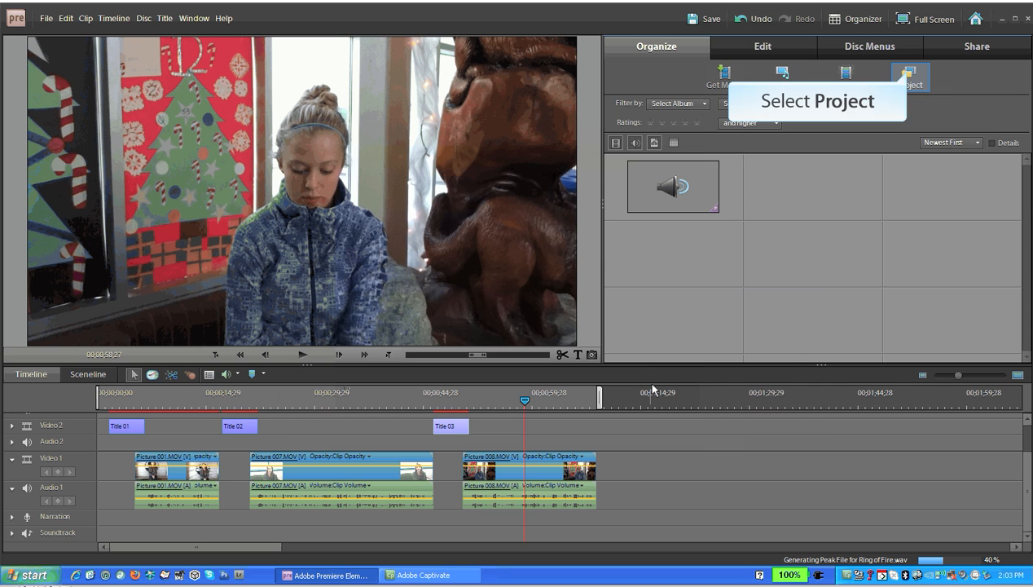
# Place Ring of Fire.wav from the project media onto the Soundtrack track at the start of the timeline
pyautogui.click(910, 76)
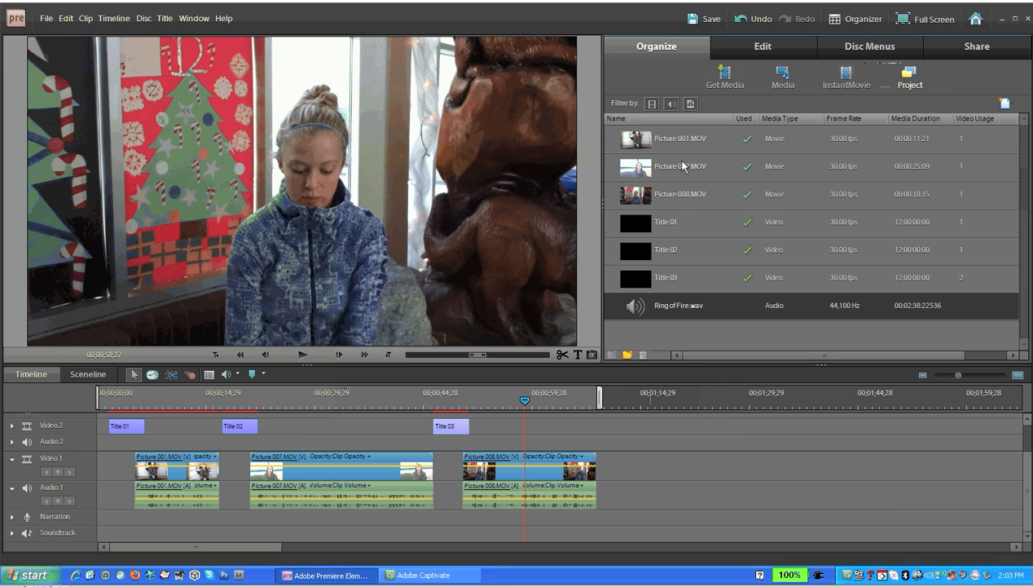
pyautogui.moveTo(636, 303); pyautogui.dragTo(96, 534)
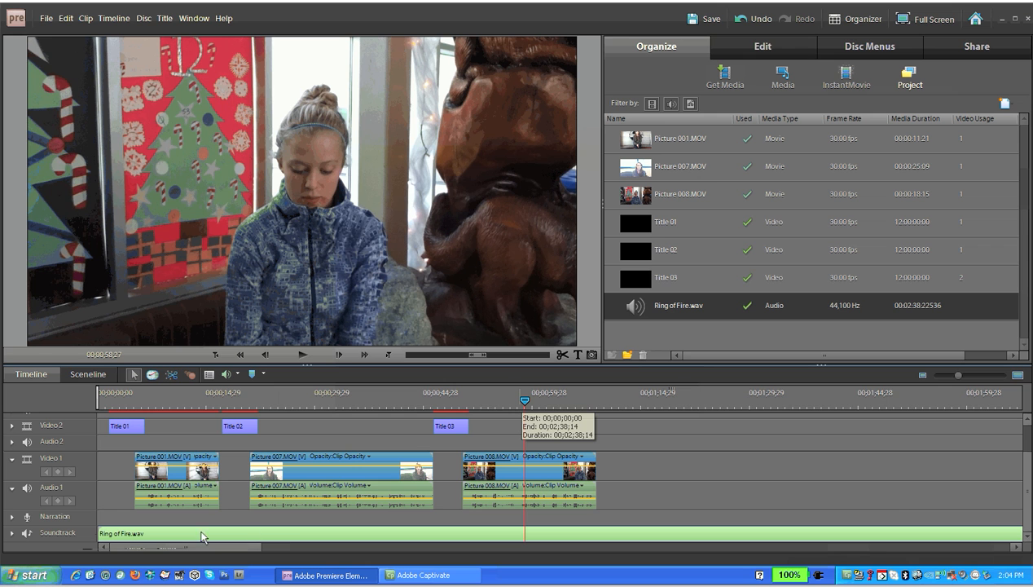
# Play back the opening of the project from the beginning and return to the start
pyautogui.moveTo(524, 401)
pyautogui.mouseDown()
pyautogui.moveTo(219, 400)
pyautogui.moveTo(163, 422)
pyautogui.moveTo(94, 423)
pyautogui.mouseUp()
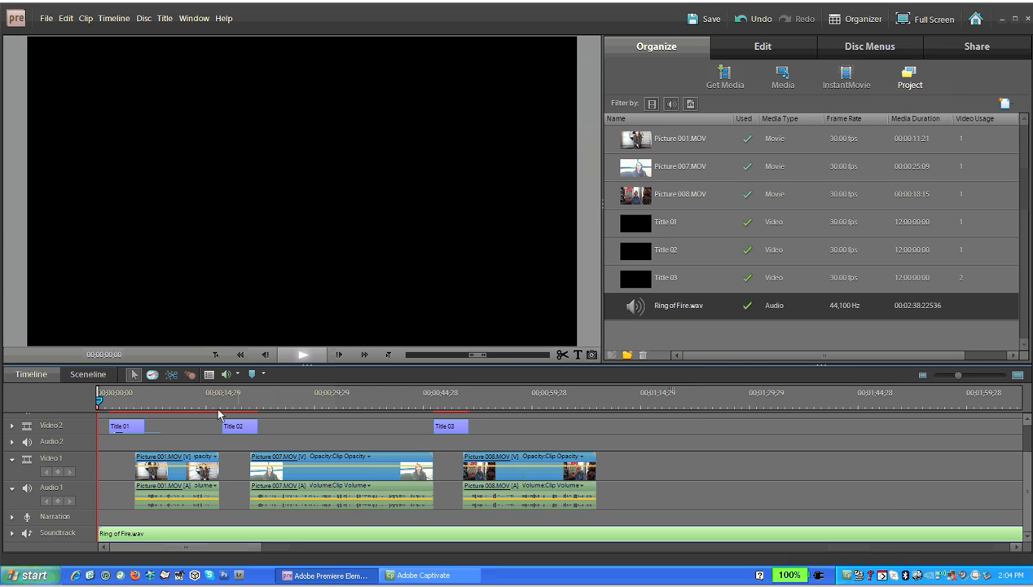
pyautogui.click(301, 355)
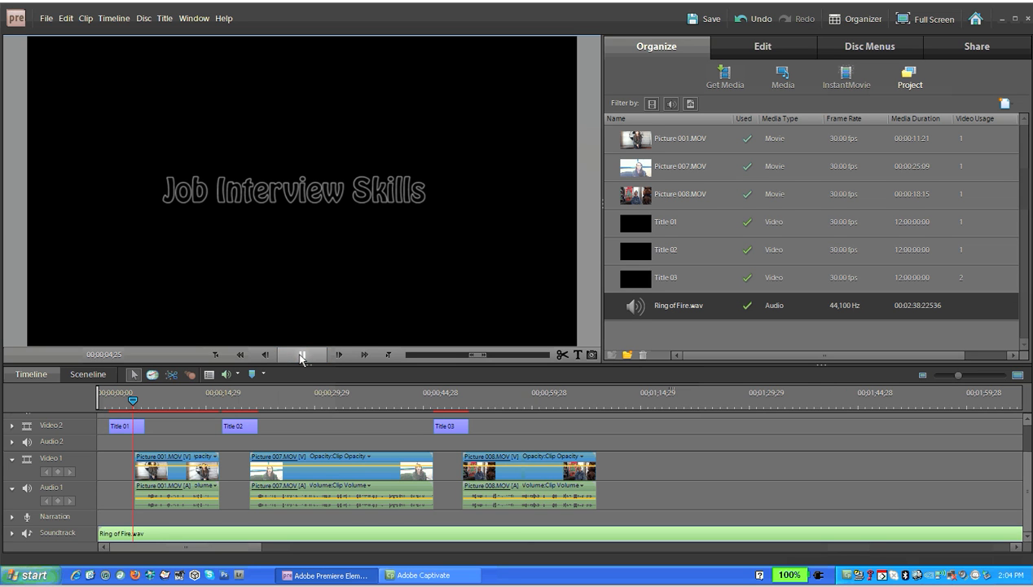
pyautogui.click(301, 356)
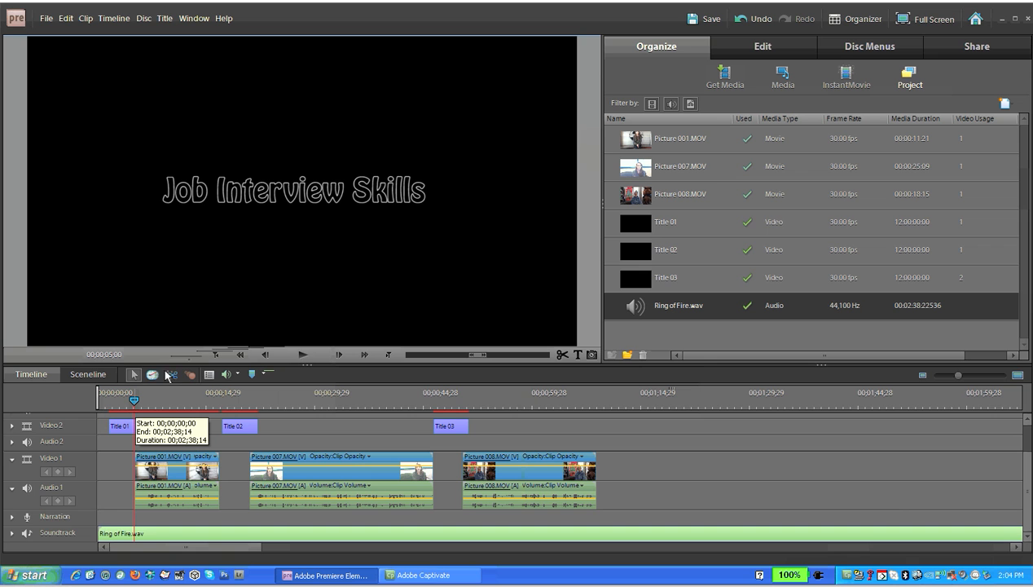
pyautogui.moveTo(134, 400); pyautogui.dragTo(96, 399)
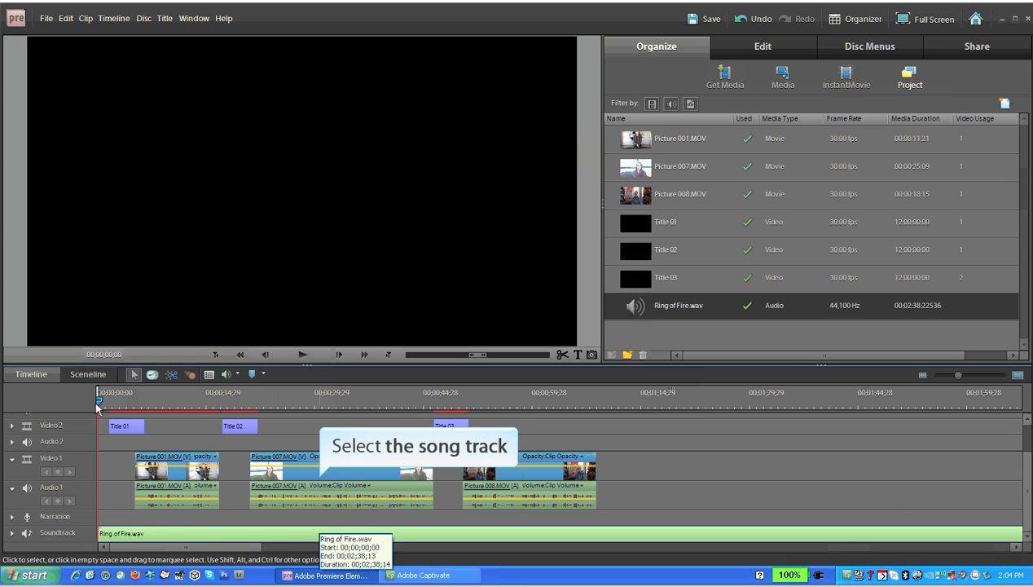
# Expand the Soundtrack track to show its volume line
pyautogui.click(117, 534)
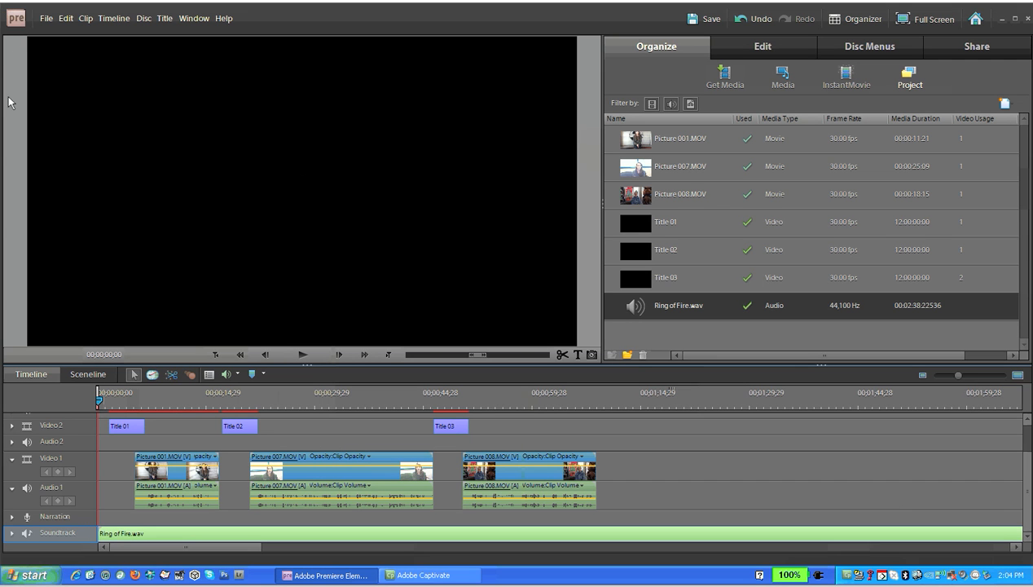
pyautogui.click(11, 532)
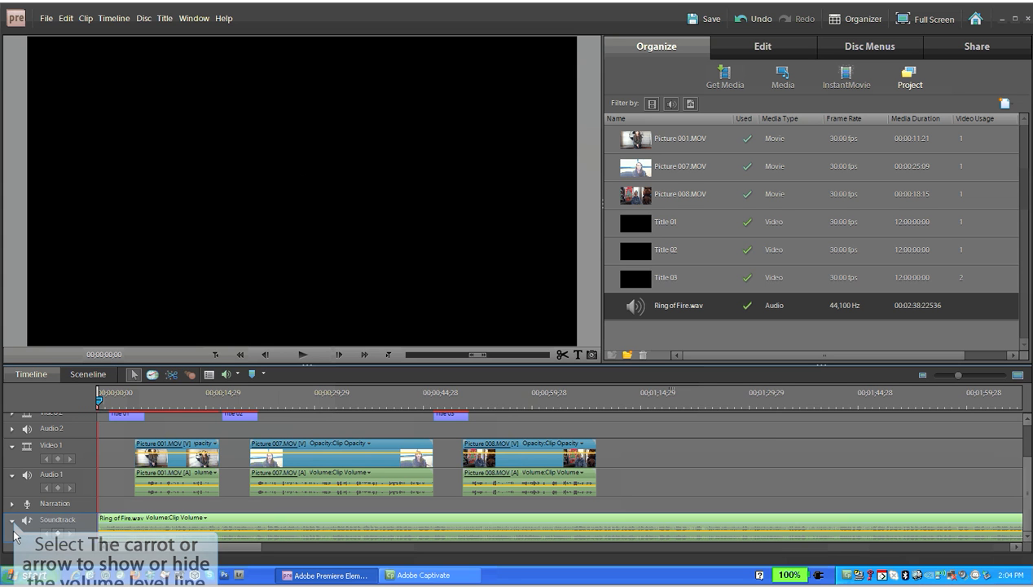
pyautogui.click(13, 522)
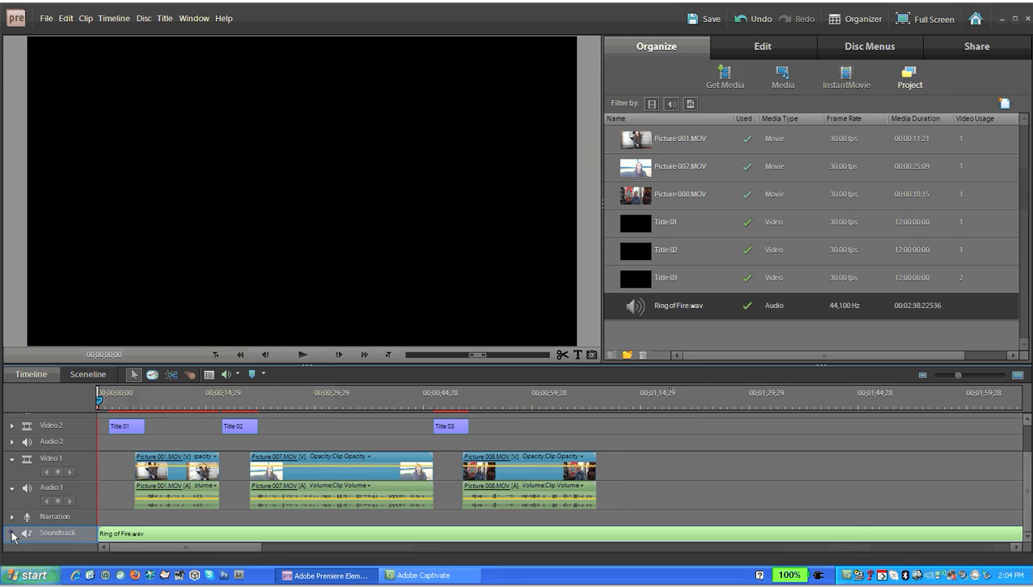
pyautogui.click(13, 533)
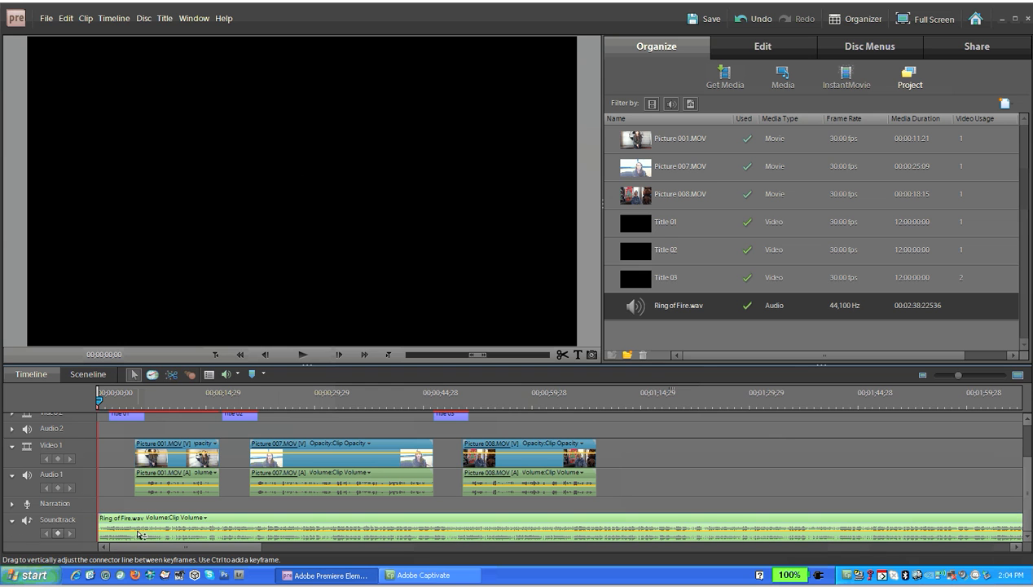
pyautogui.moveTo(139, 534)
pyautogui.mouseDown()
pyautogui.moveTo(142, 546)
pyautogui.moveTo(142, 518)
pyautogui.moveTo(140, 541)
pyautogui.mouseUp()
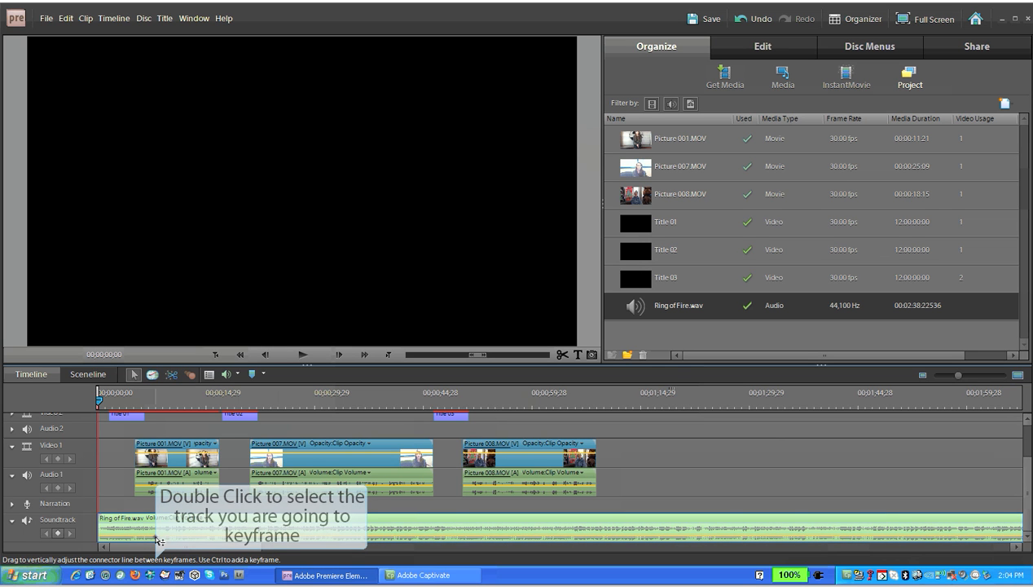
pyautogui.doubleClick(167, 489)
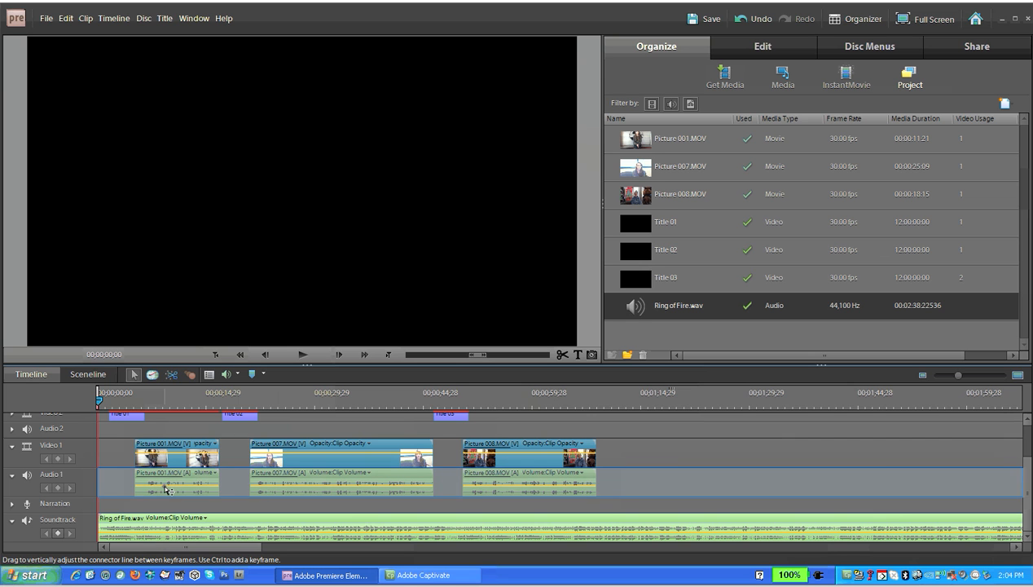
pyautogui.moveTo(167, 489)
pyautogui.mouseDown()
pyautogui.moveTo(169, 476)
pyautogui.moveTo(171, 495)
pyautogui.moveTo(166, 488)
pyautogui.mouseUp()
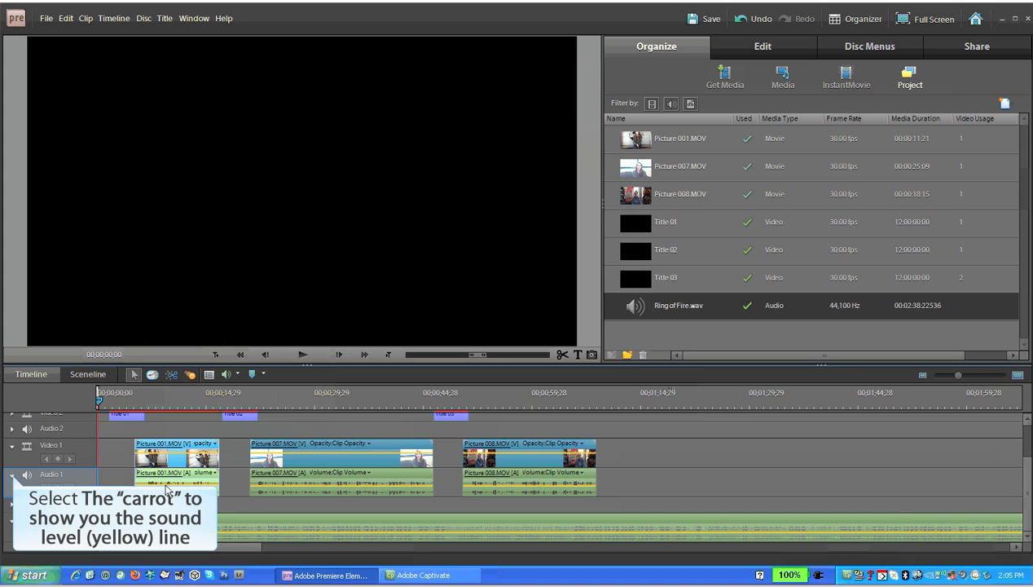
pyautogui.click(12, 476)
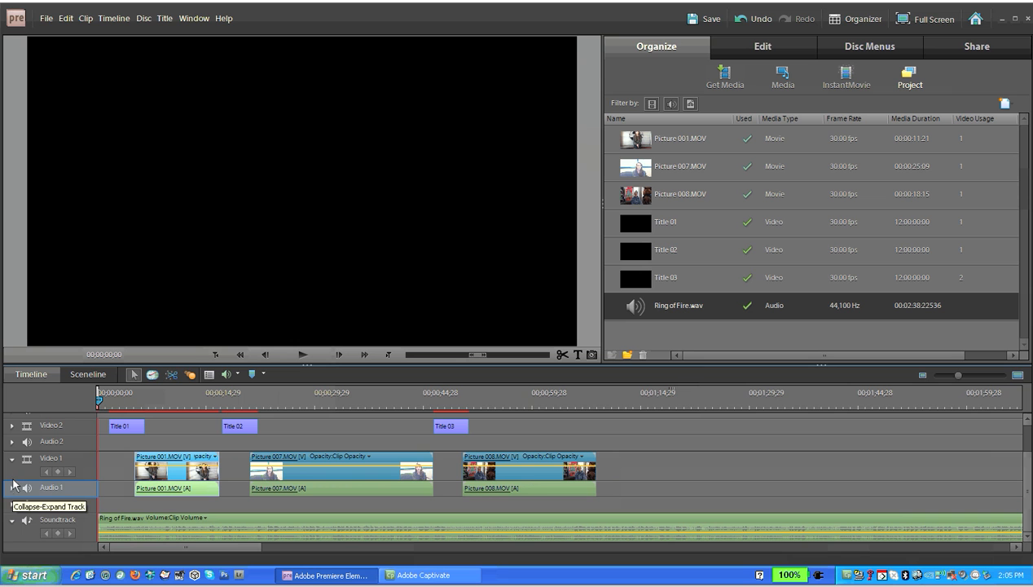
pyautogui.click(12, 487)
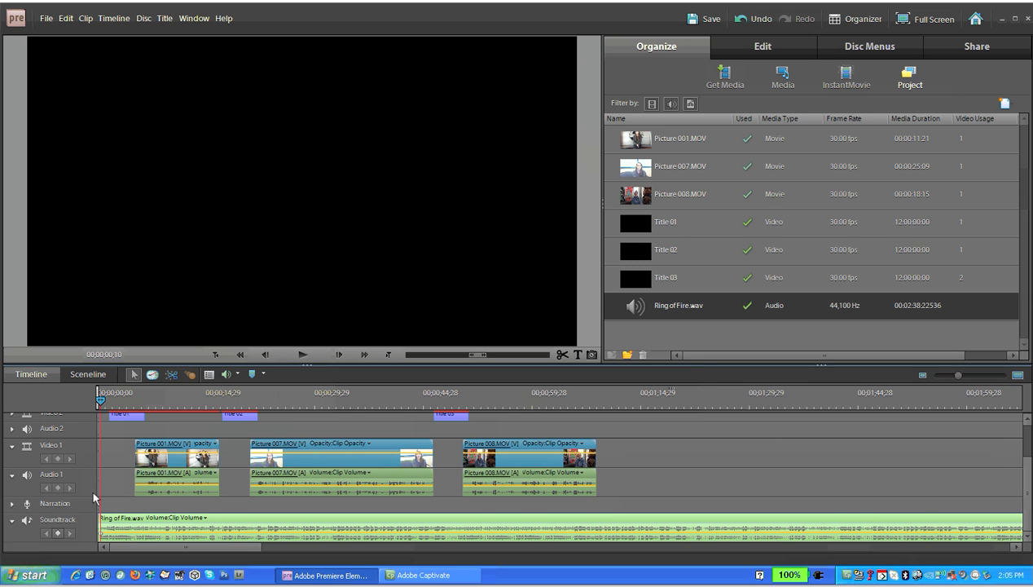
# Add a soundtrack volume keyframe at about 00;00;04;29, at the end of the opening title
pyautogui.moveTo(100, 402); pyautogui.dragTo(135, 412)
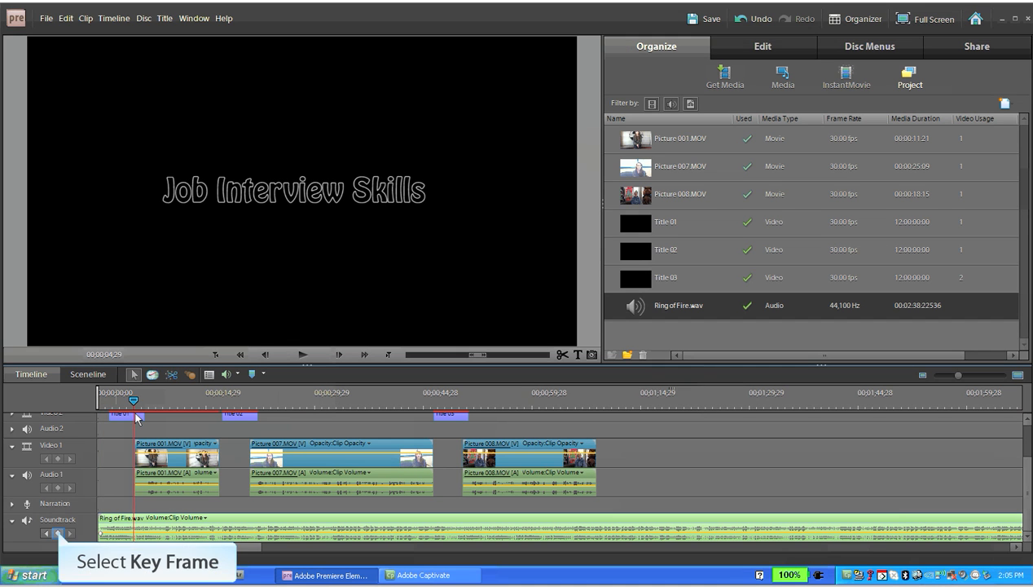
pyautogui.click(59, 533)
pyautogui.moveTo(100, 533); pyautogui.dragTo(97, 540)
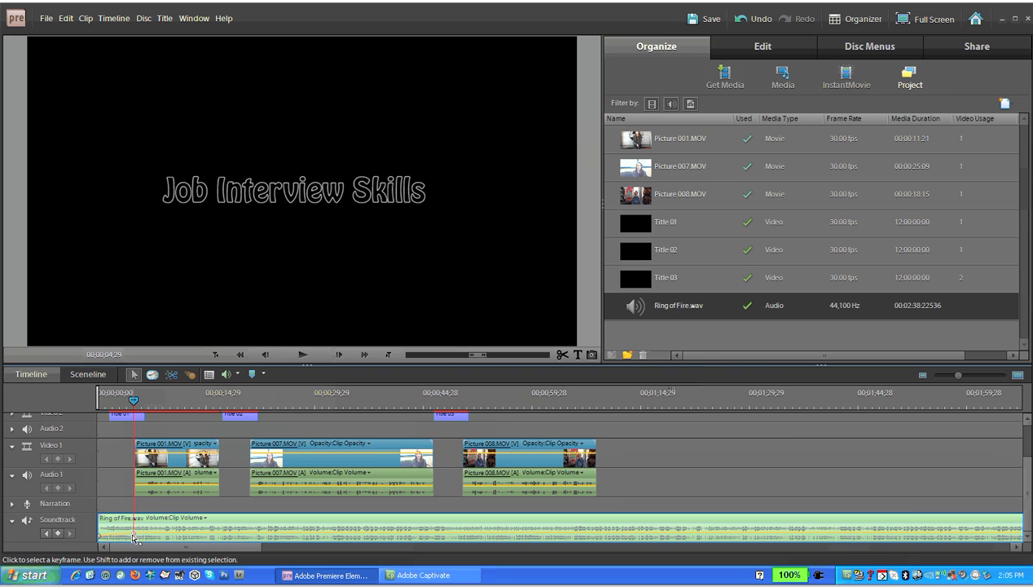
pyautogui.moveTo(134, 534); pyautogui.dragTo(136, 532)
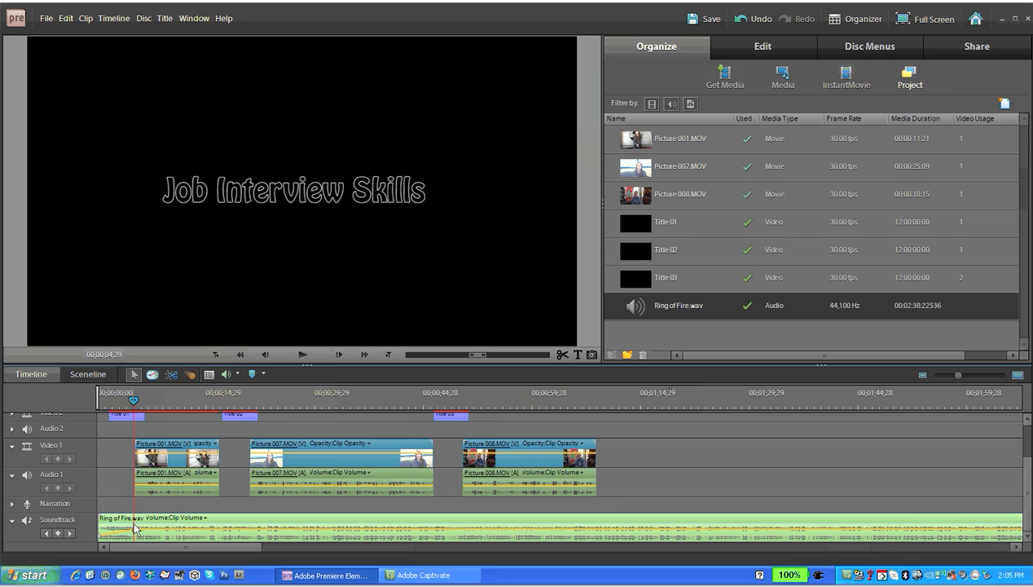
# Lower the soundtrack volume at that keyframe and add another volume keyframe at about 00;00;16;38
pyautogui.moveTo(135, 402); pyautogui.dragTo(218, 412)
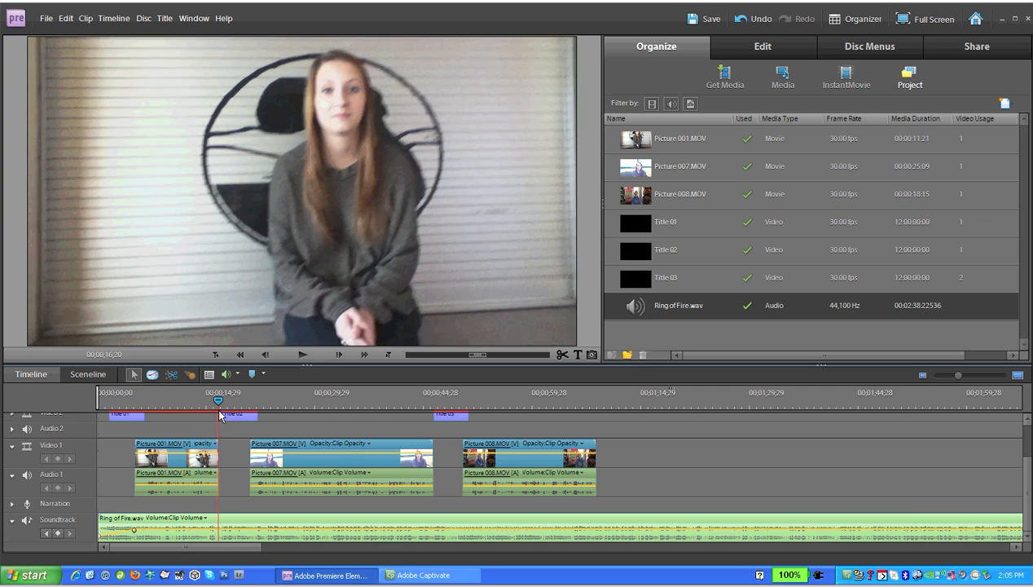
pyautogui.moveTo(134, 531)
pyautogui.mouseDown()
pyautogui.moveTo(99, 528)
pyautogui.moveTo(124, 539)
pyautogui.mouseUp()
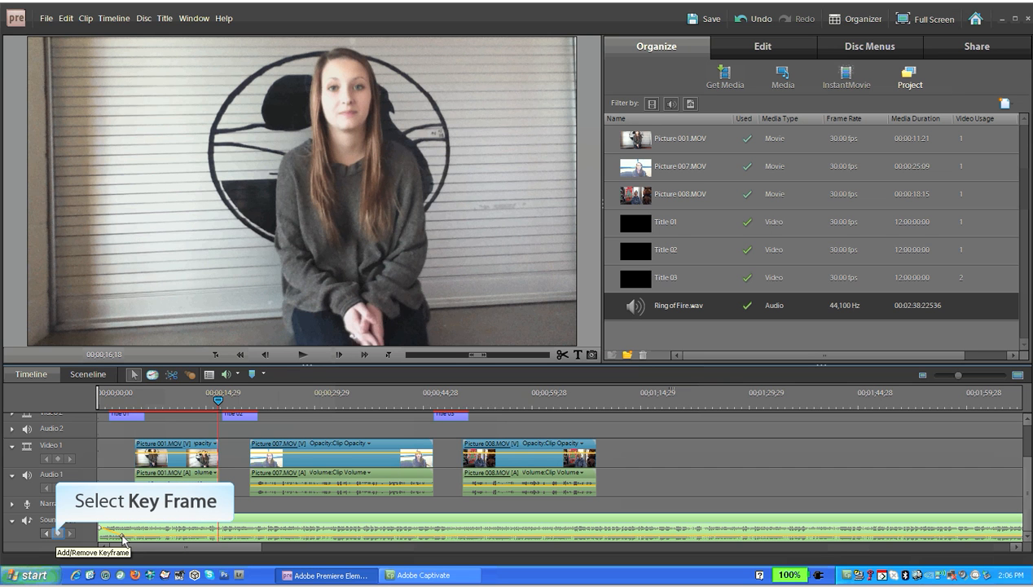
pyautogui.click(57, 534)
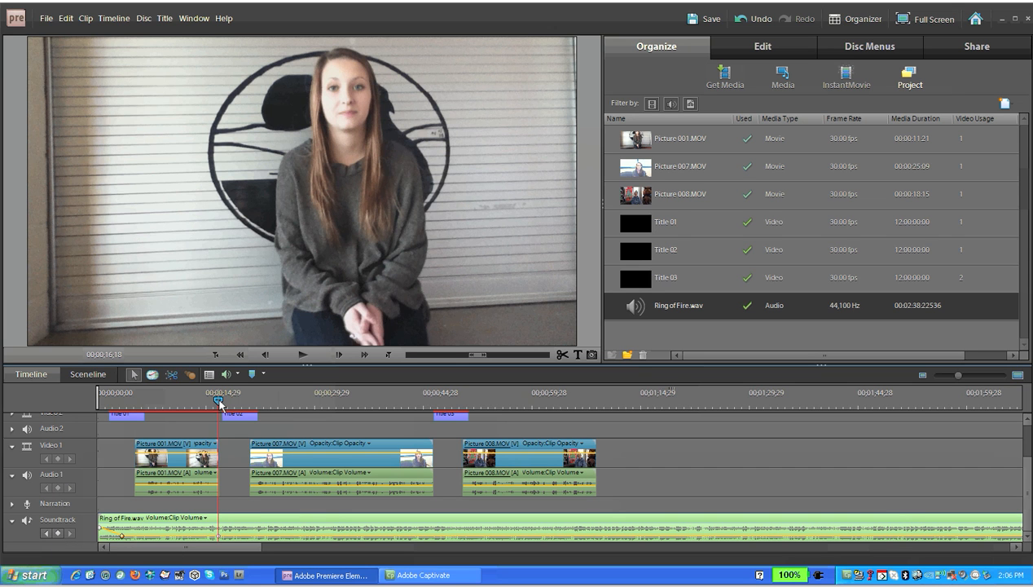
# Add a soundtrack volume keyframe at about 00;00;20;29, just after the Tip #2 title starts
pyautogui.moveTo(220, 403)
pyautogui.mouseDown()
pyautogui.moveTo(247, 409)
pyautogui.moveTo(227, 401)
pyautogui.mouseUp()
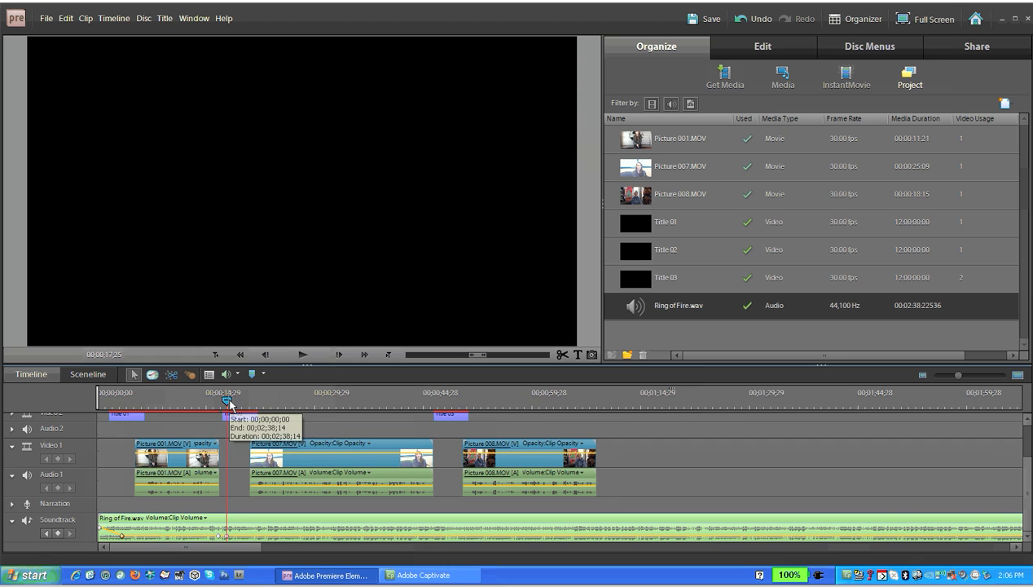
pyautogui.moveTo(227, 395); pyautogui.dragTo(238, 400)
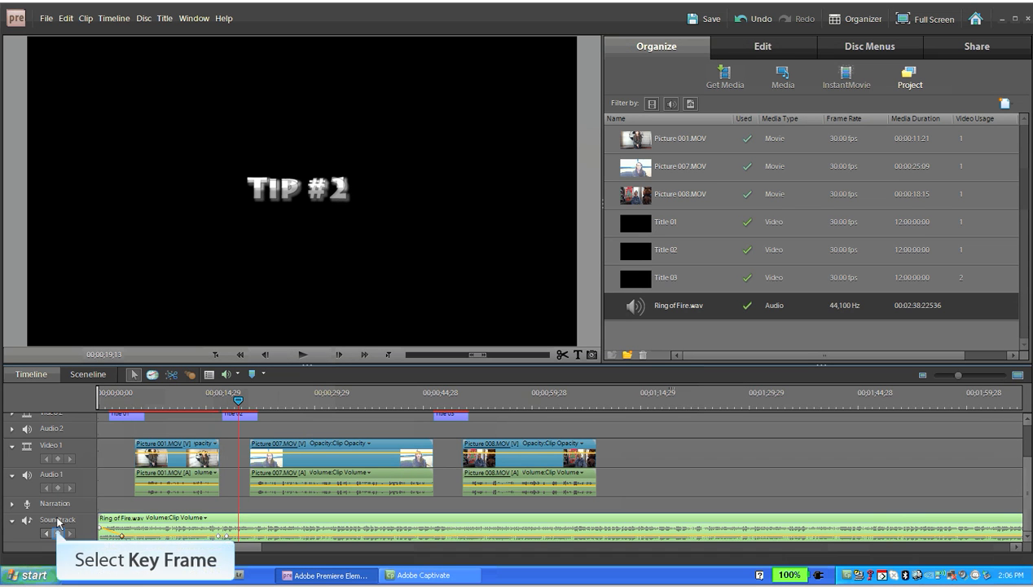
pyautogui.moveTo(239, 400); pyautogui.dragTo(250, 401)
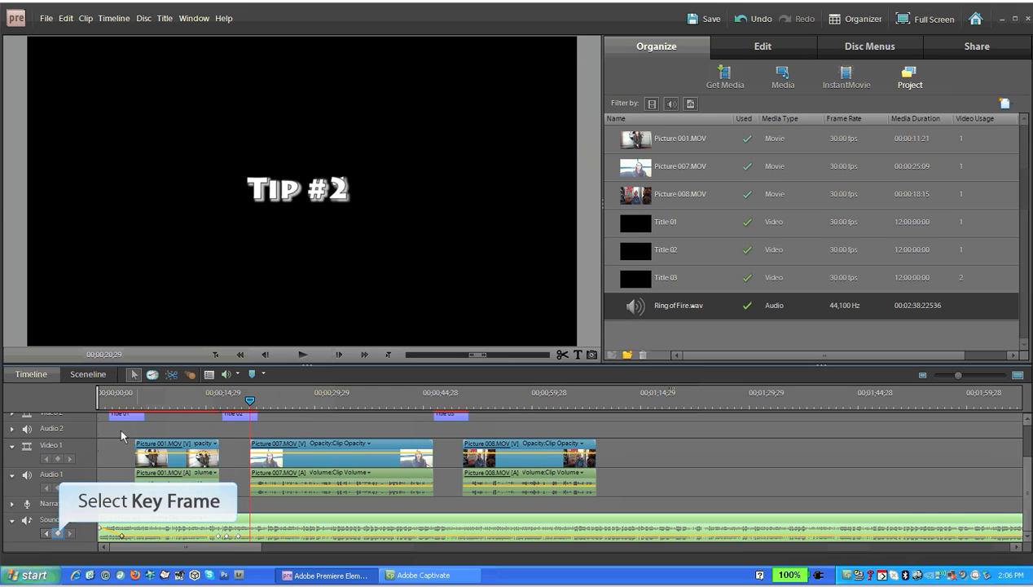
pyautogui.click(59, 534)
# Adjust the soundtrack volume keyframes so the music rises under the Tip #2 title and drops afterwards
pyautogui.moveTo(122, 538); pyautogui.dragTo(128, 542)
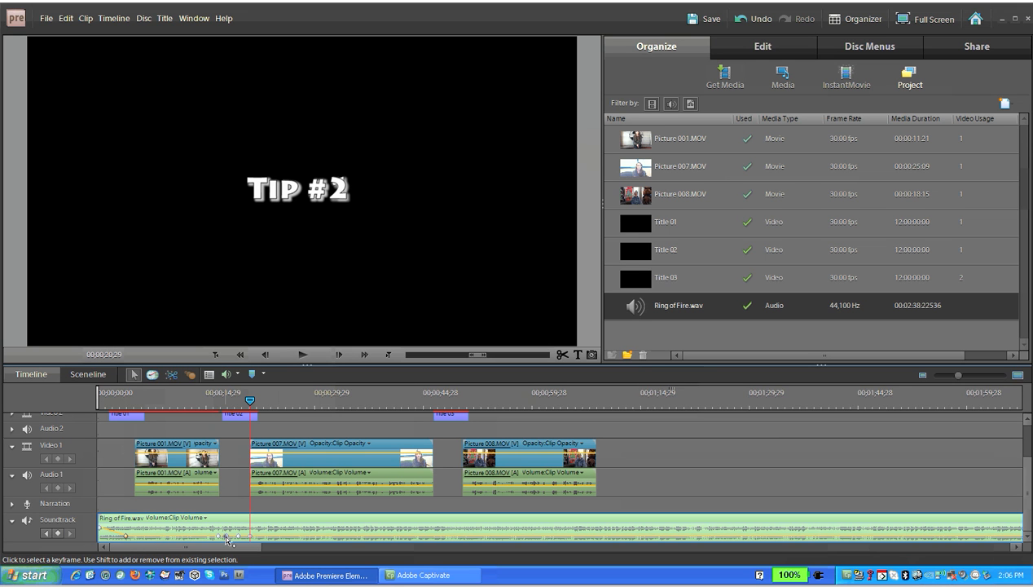
pyautogui.moveTo(226, 535); pyautogui.dragTo(239, 528)
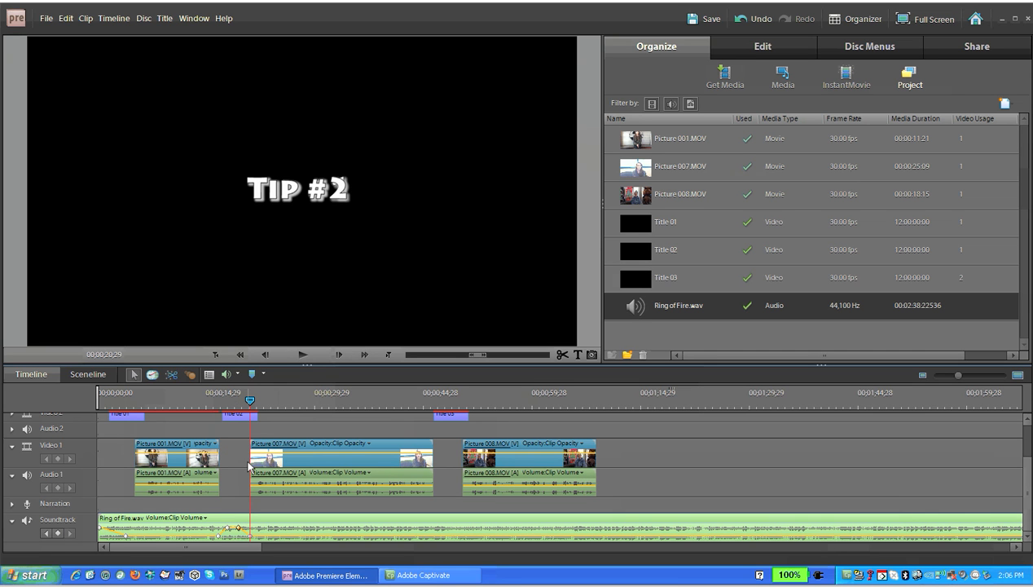
pyautogui.moveTo(242, 395); pyautogui.dragTo(101, 414)
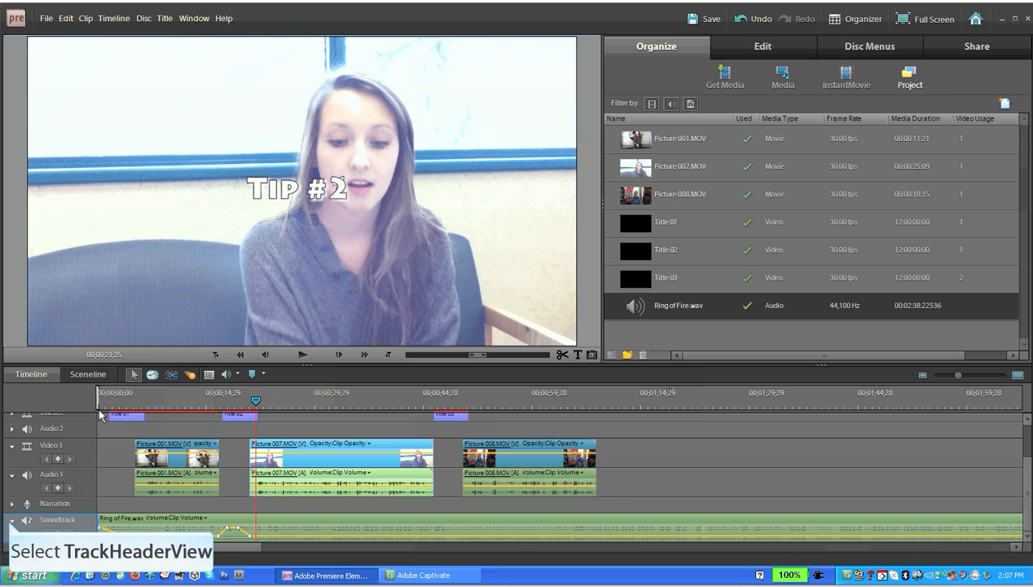
# Return the playhead to the start and delete the first two volume keyframes on the Ring of Fire.wav soundtrack
pyautogui.click(11, 523)
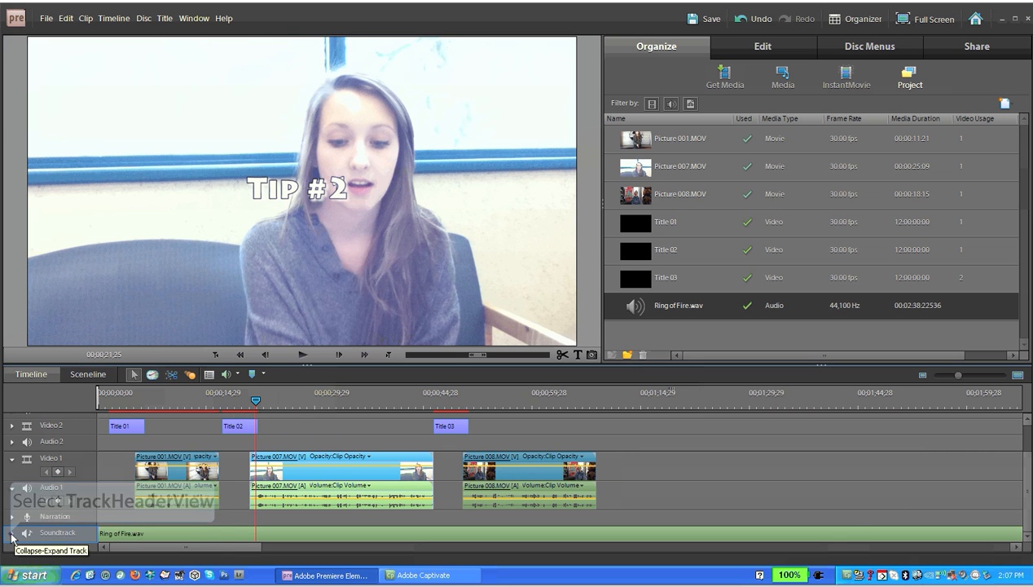
pyautogui.click(12, 533)
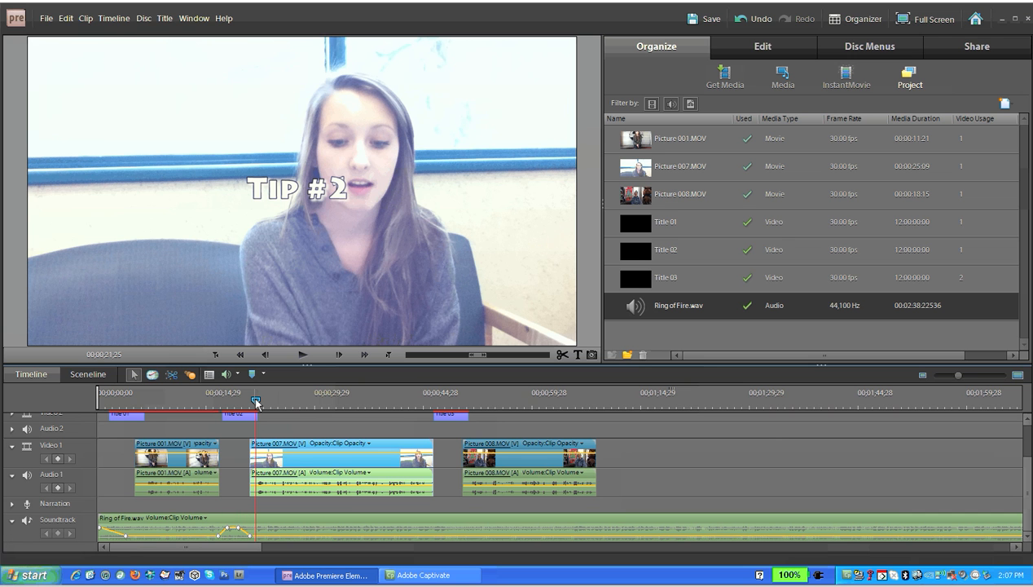
pyautogui.moveTo(256, 403); pyautogui.dragTo(128, 418)
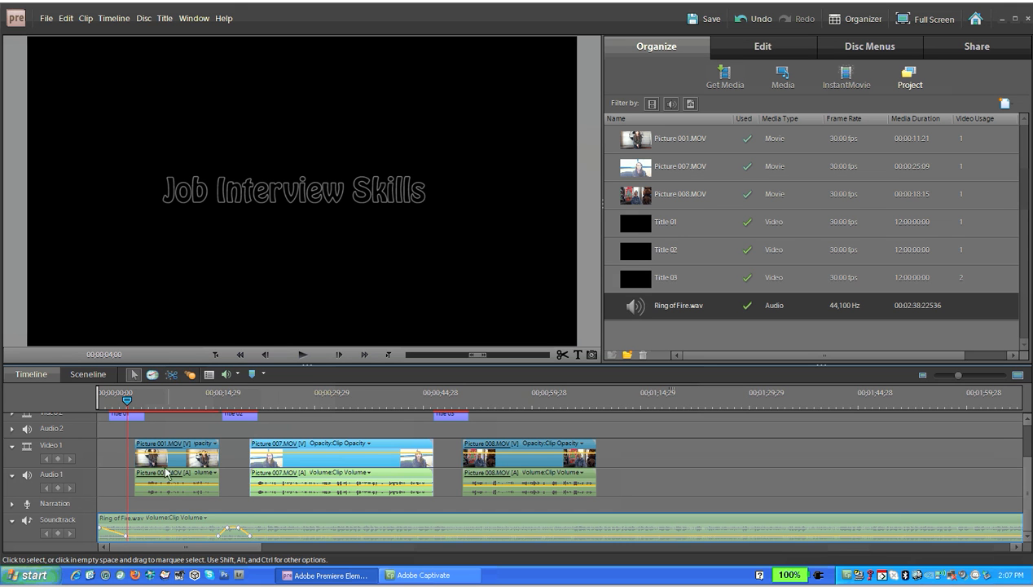
pyautogui.click(170, 528)
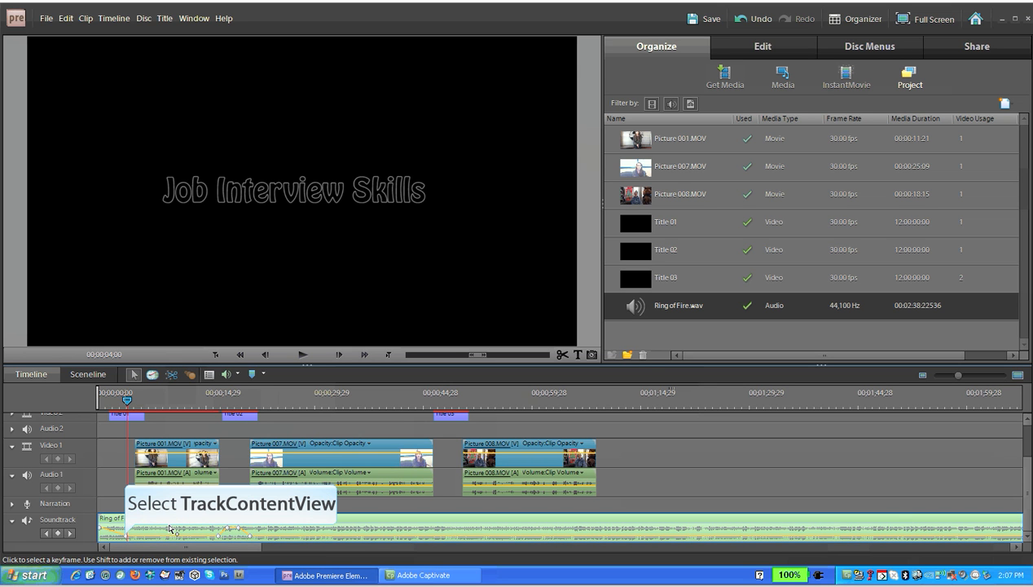
pyautogui.rightClick(127, 538)
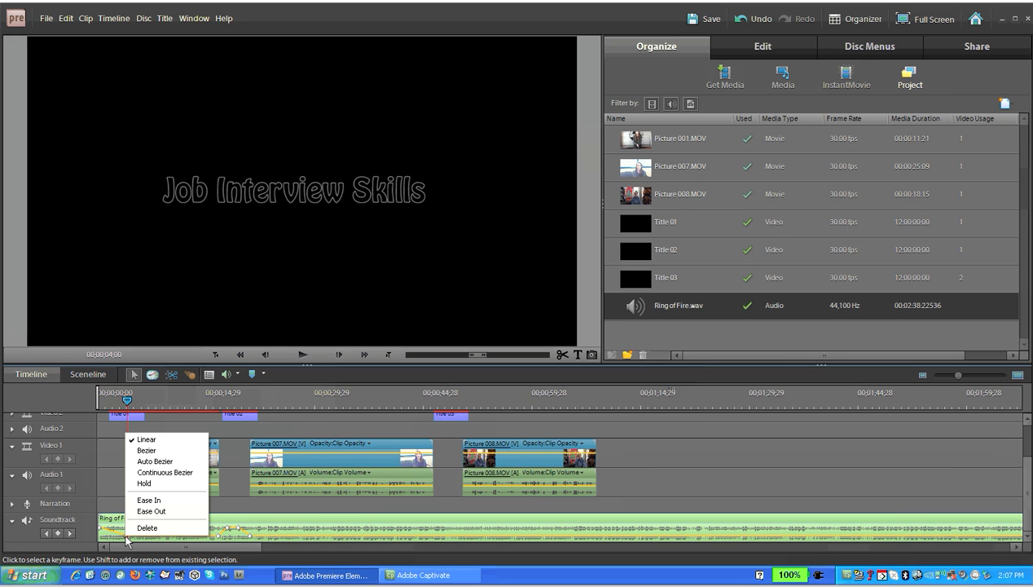
pyautogui.click(146, 527)
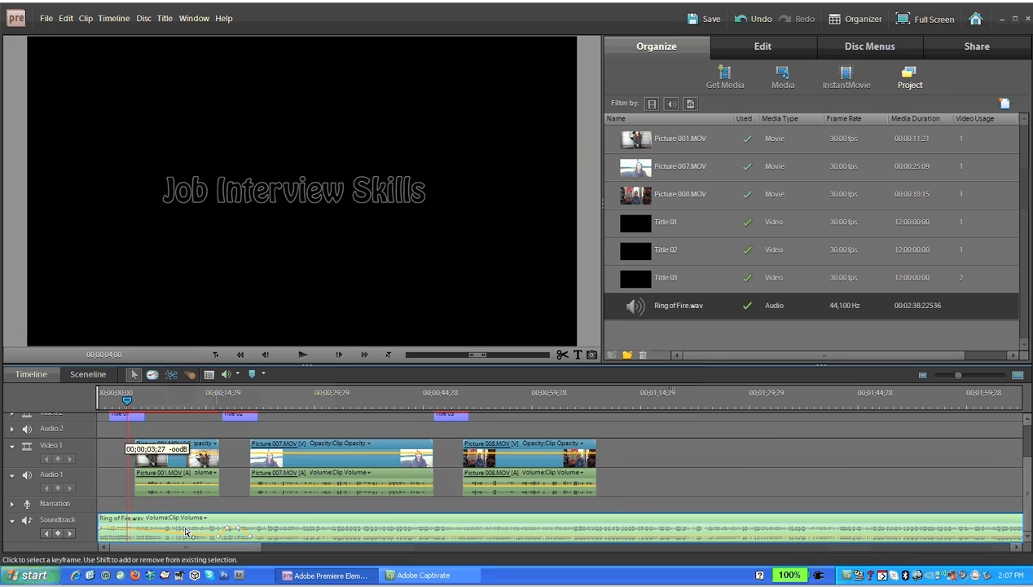
pyautogui.rightClick(216, 534)
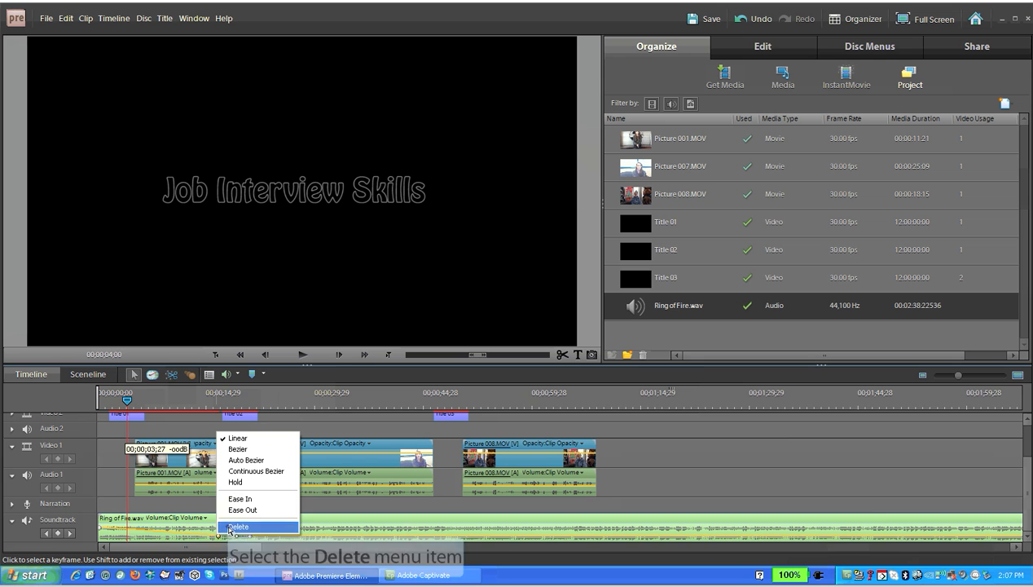
pyautogui.click(236, 527)
# Delete the remaining soundtrack volume keyframes around the Tip #2 title
pyautogui.rightClick(227, 532)
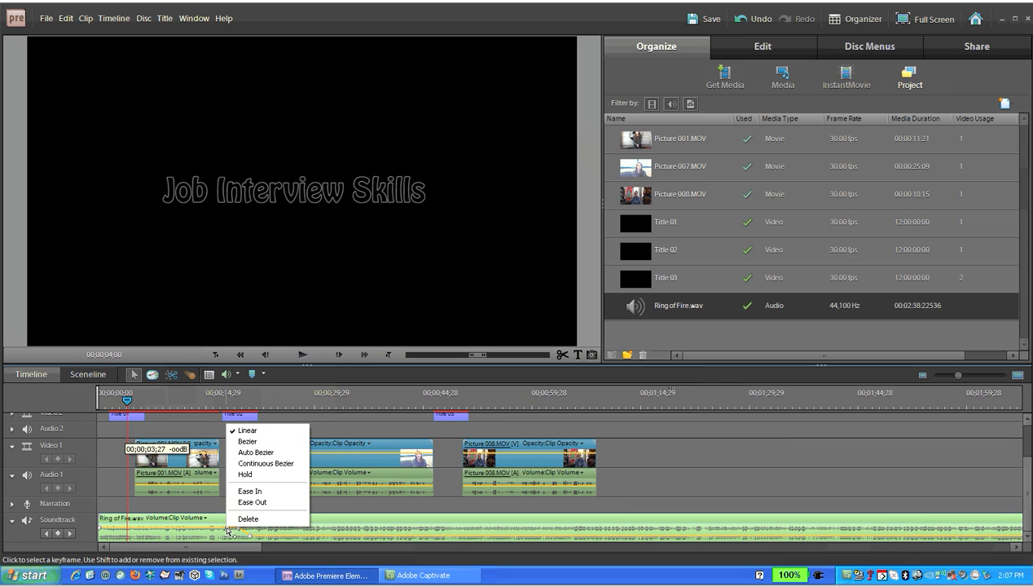
pyautogui.click(247, 519)
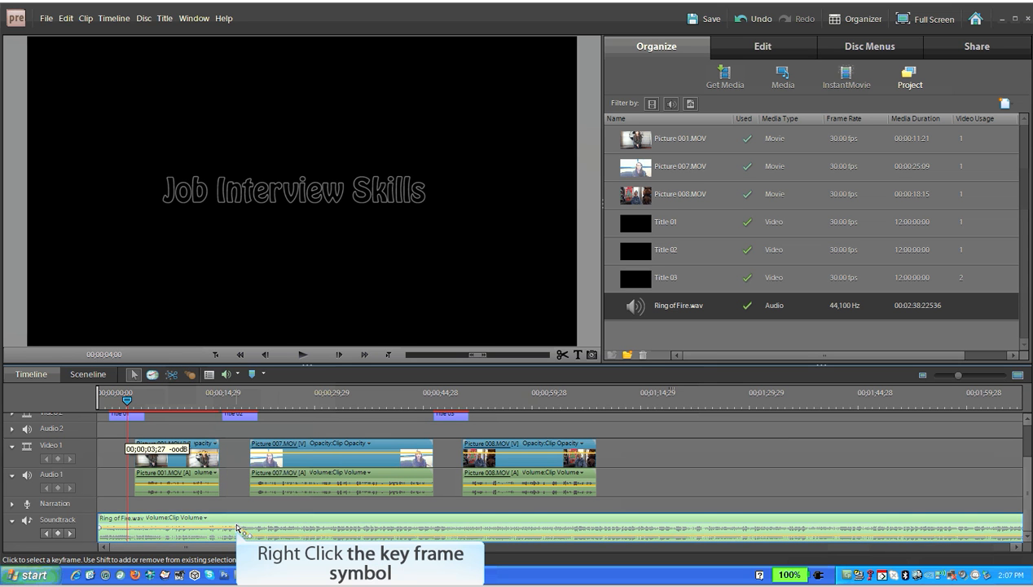
pyautogui.rightClick(237, 530)
pyautogui.click(251, 523)
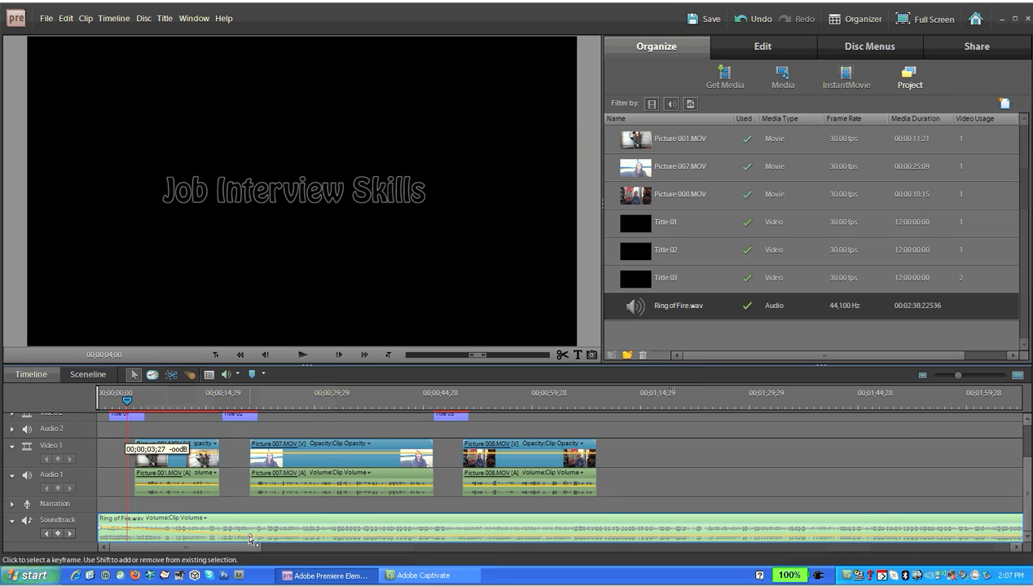
pyautogui.rightClick(249, 538)
pyautogui.click(259, 535)
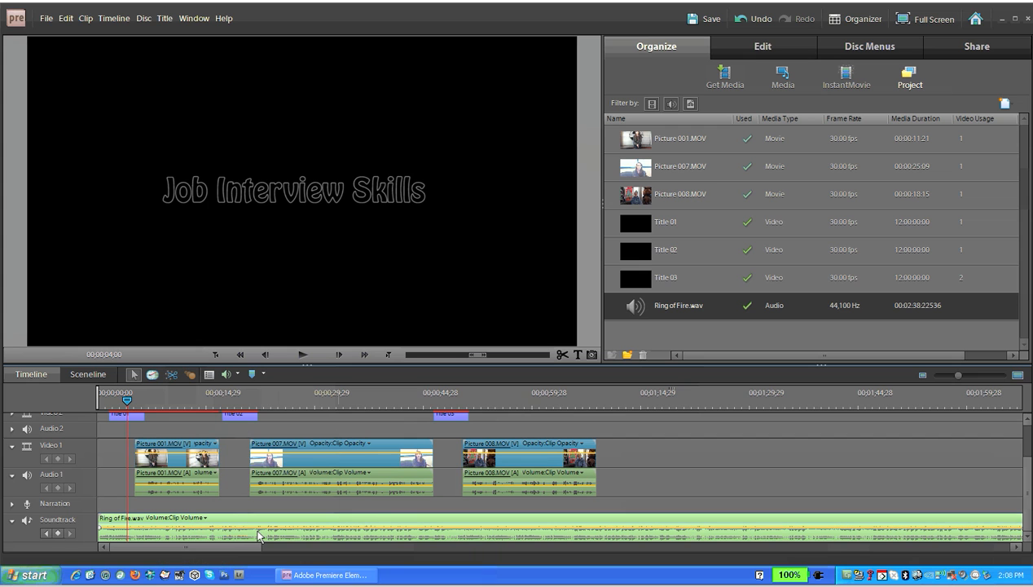